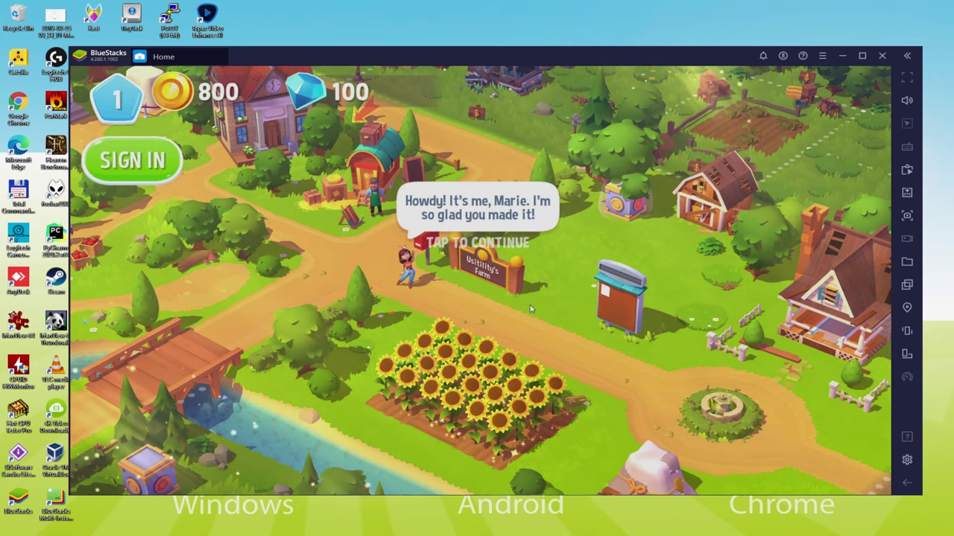
# Tap TAP TO CONTINUE twice to get past the guide's greeting bubble in FarmVille 3
pyautogui.click(414, 262)
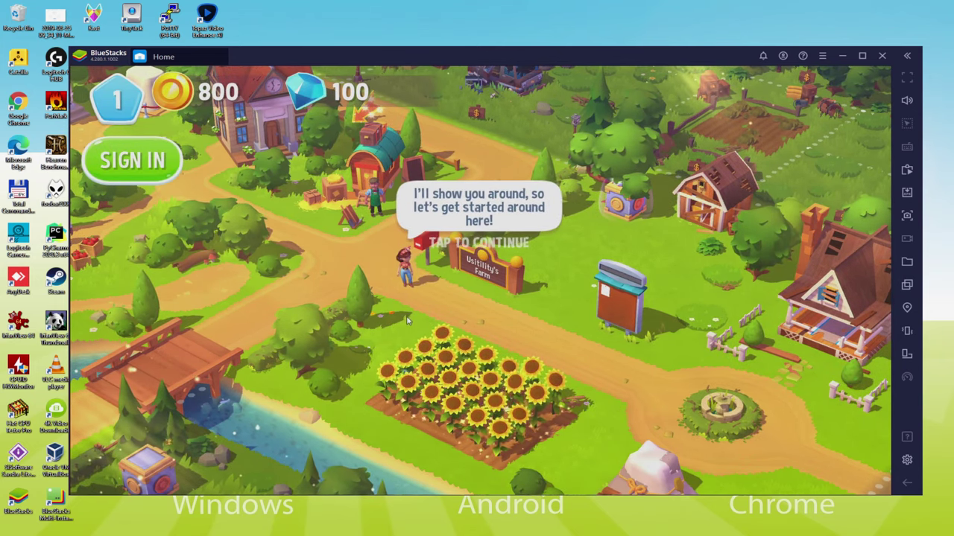
pyautogui.click(415, 262)
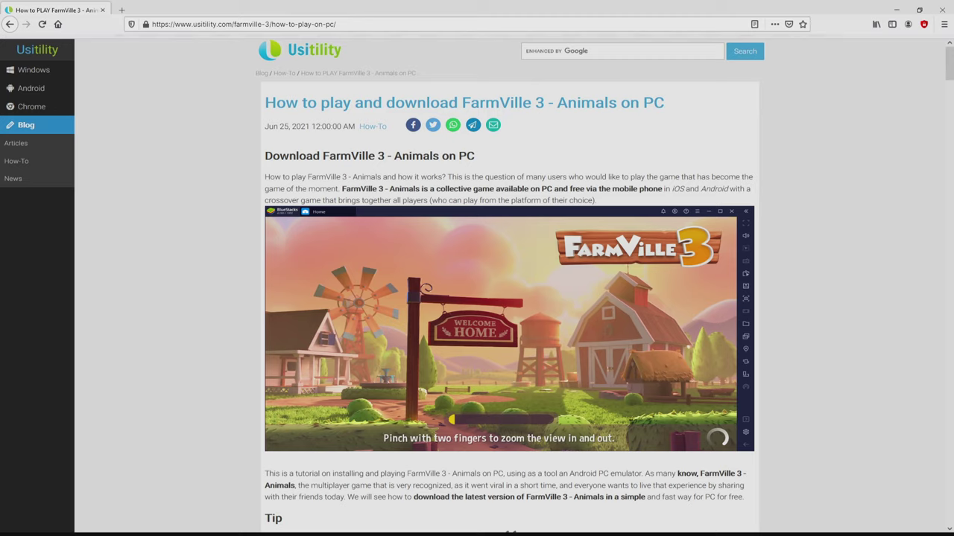
# Scroll the Usitility article down until the Download Game on PC button shows
pyautogui.scroll(-4, 510, 298)
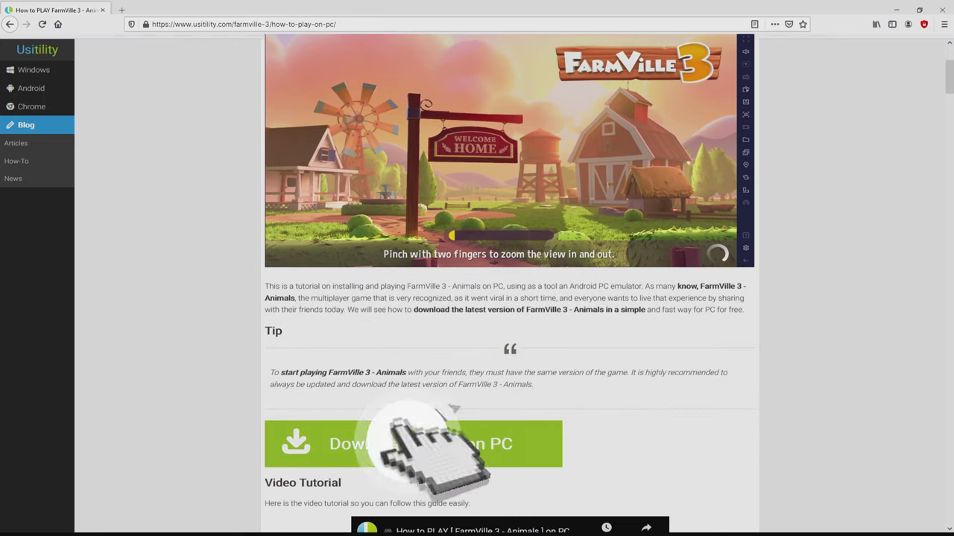
# Open the BlueStacks FarmVille 3: Animals page from Download Game on PC and browse its features
pyautogui.click(413, 444)
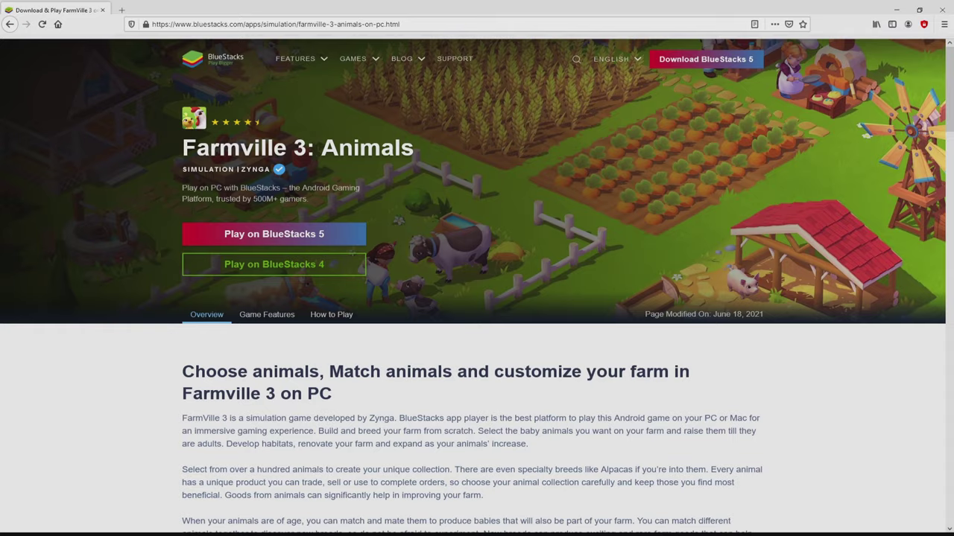
pyautogui.scroll(-15, 477, 298)
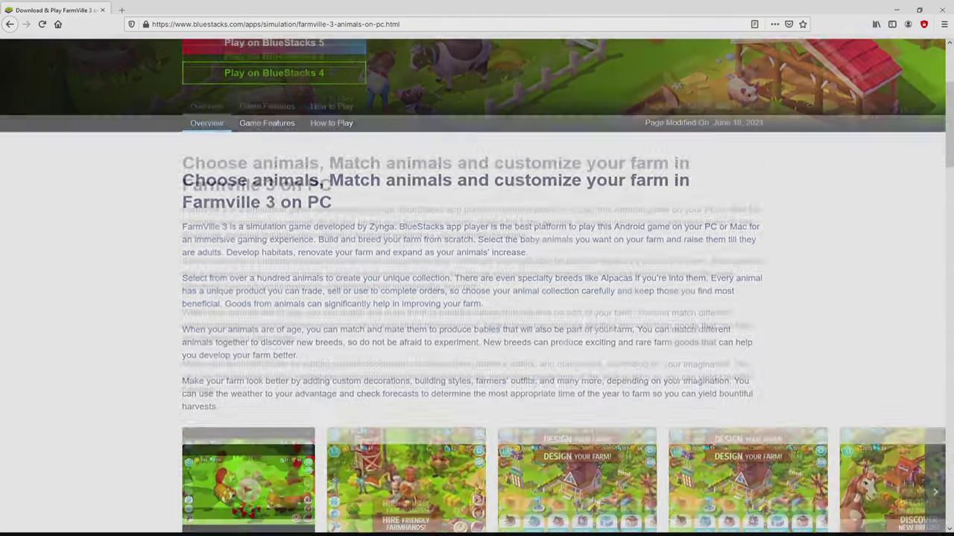
pyautogui.scroll(5, 477, 298)
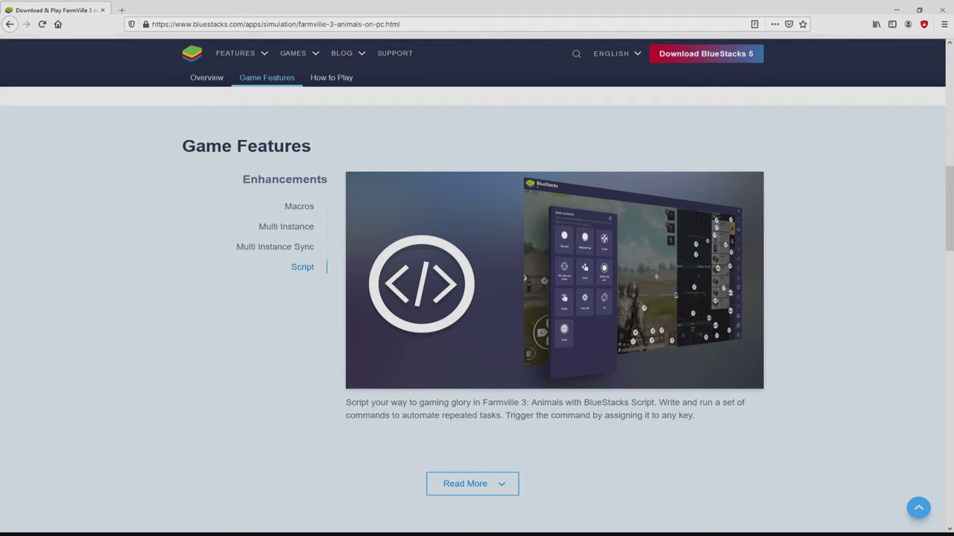
pyautogui.scroll(15, 477, 298)
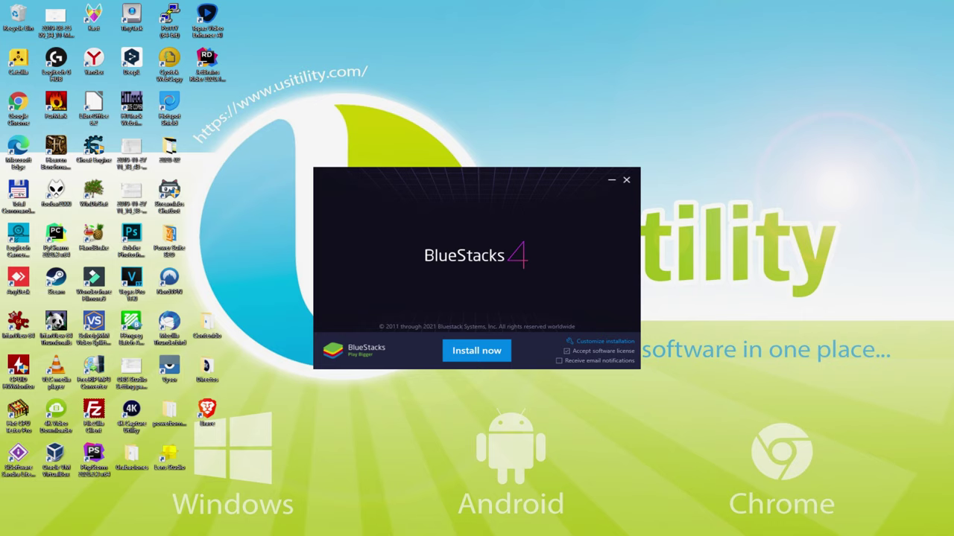
# Check the install path under Customize installation, then install BlueStacks 4 now
pyautogui.click(596, 341)
pyautogui.click(477, 350)
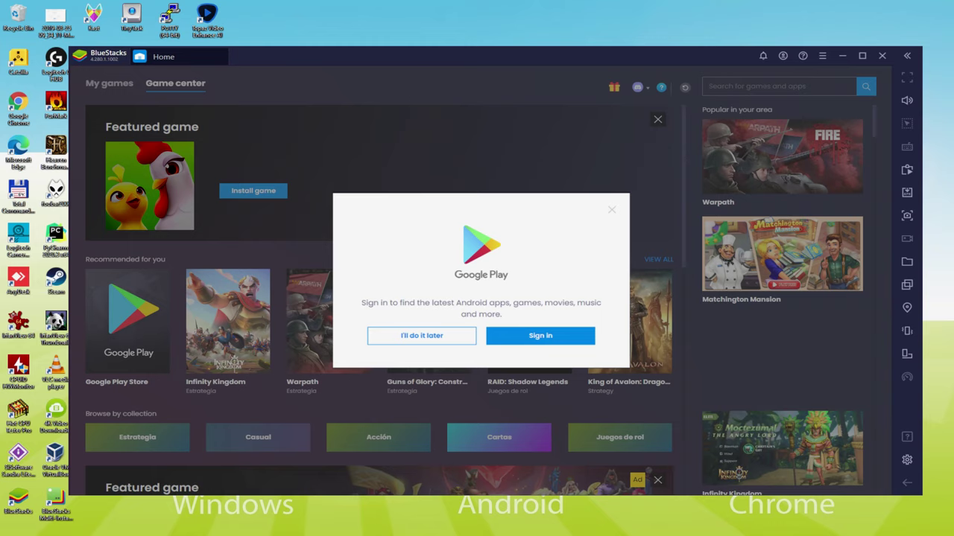
# Choose to sign in to Google Play now and start signing in with a Google account
pyautogui.click(564, 341)
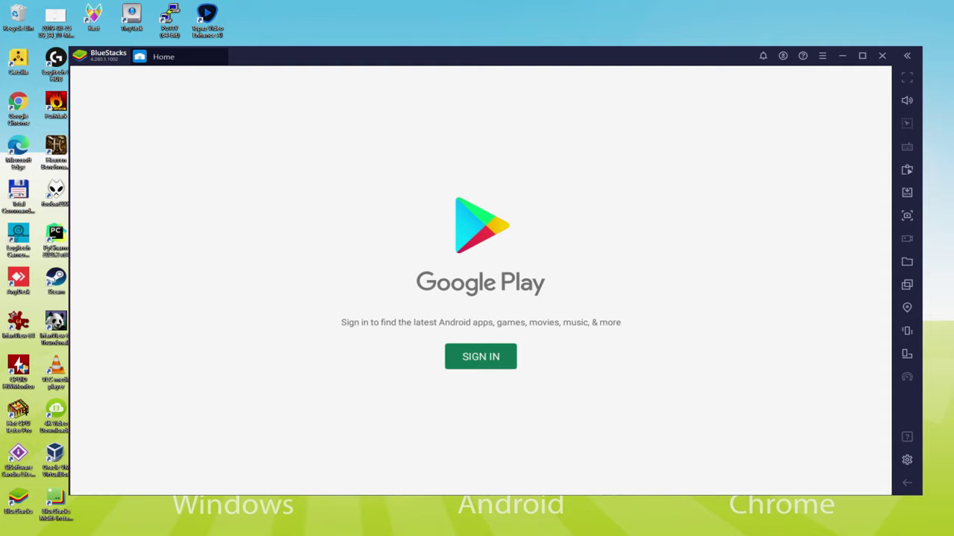
pyautogui.click(480, 357)
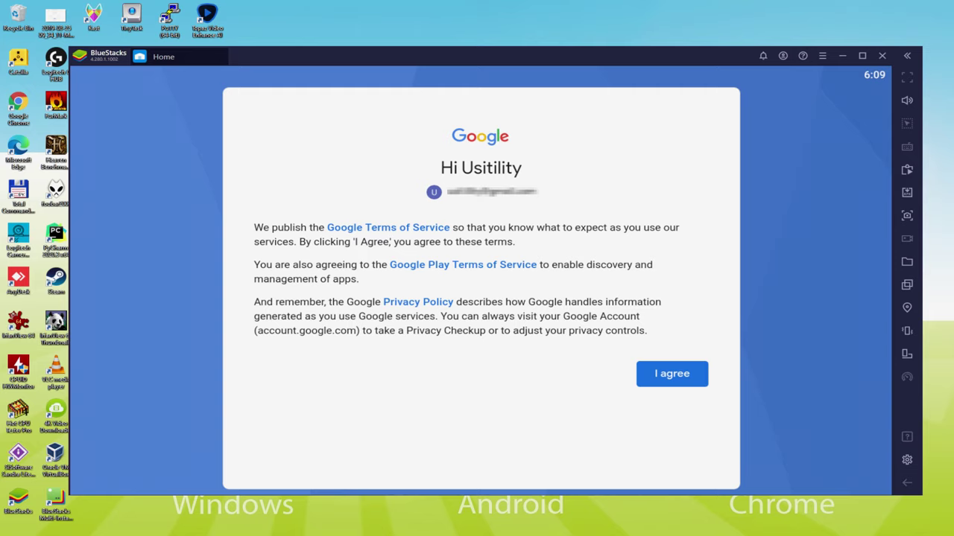
# Agree to Google's terms, switch off Back up to Google Drive, and accept the services settings
pyautogui.click(671, 374)
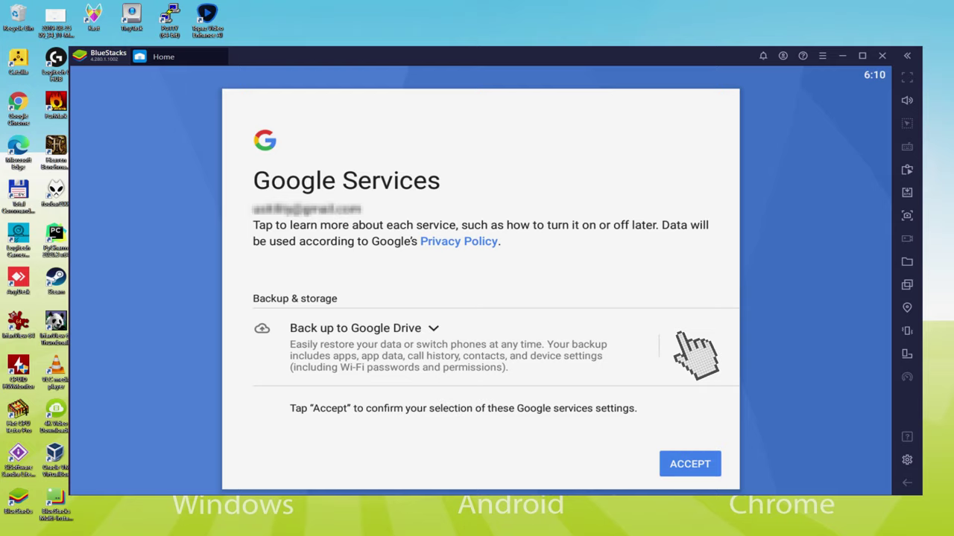
pyautogui.click(687, 347)
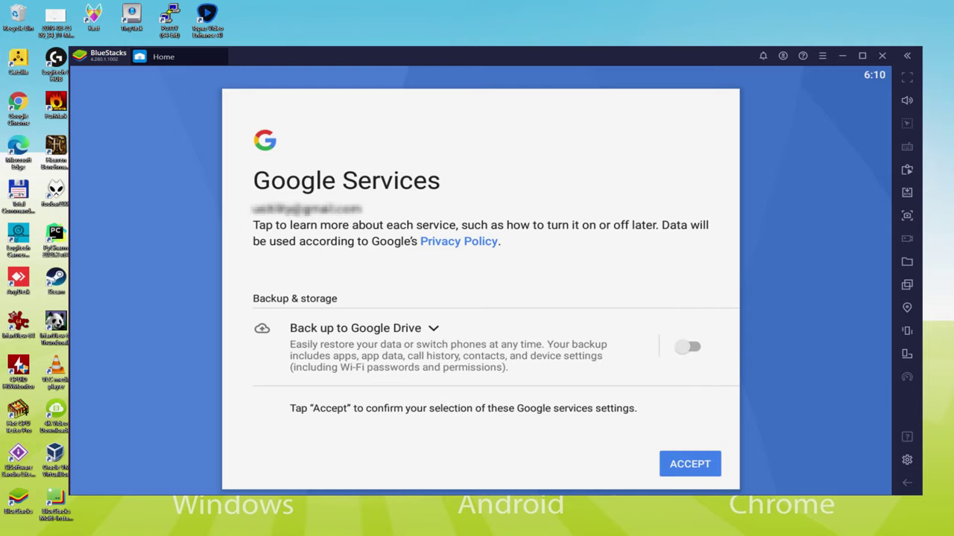
pyautogui.click(686, 458)
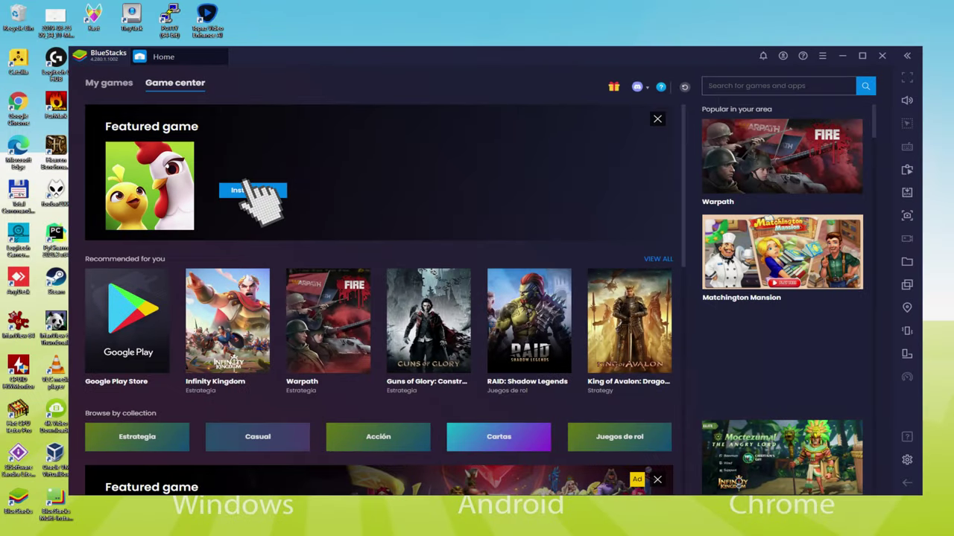
# Open the featured FarmVille 3 - Animals Google Play page and install the game
pyautogui.click(252, 191)
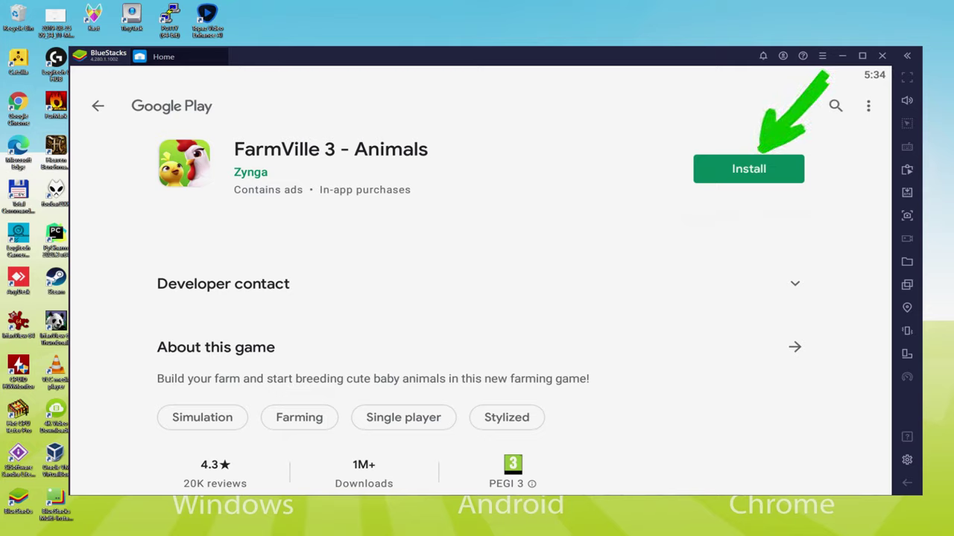
pyautogui.click(763, 164)
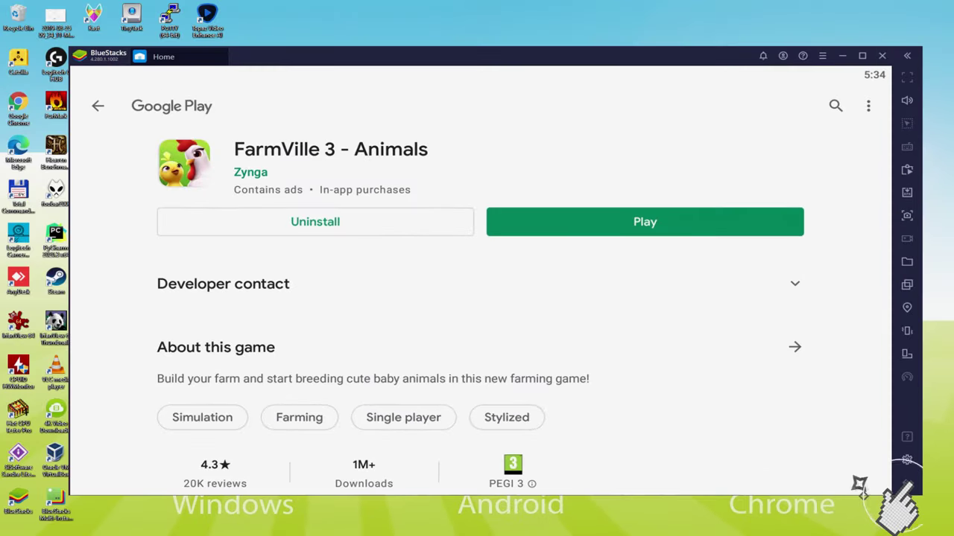
# Return to the BlueStacks home and launch FarmVille 3 from My games
pyautogui.click(872, 420)
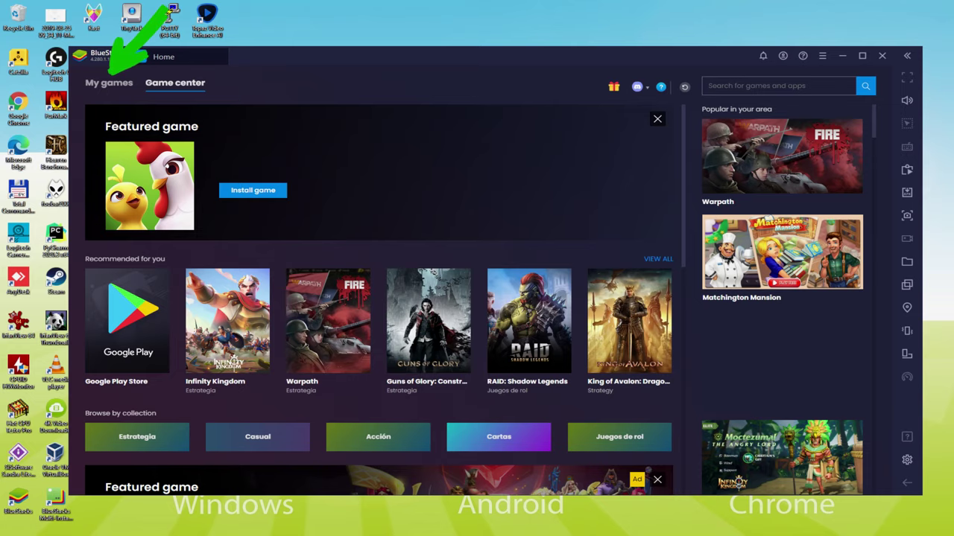
pyautogui.click(110, 83)
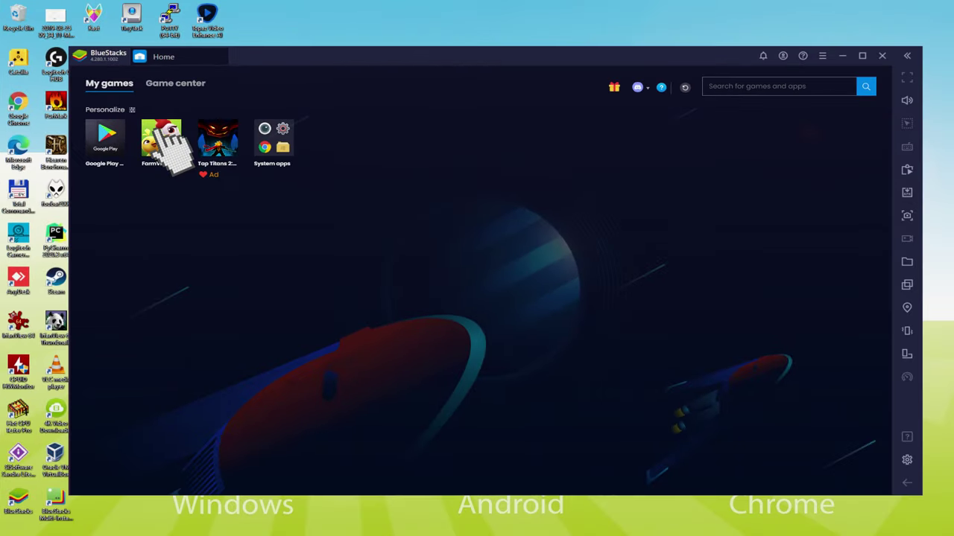
pyautogui.click(166, 134)
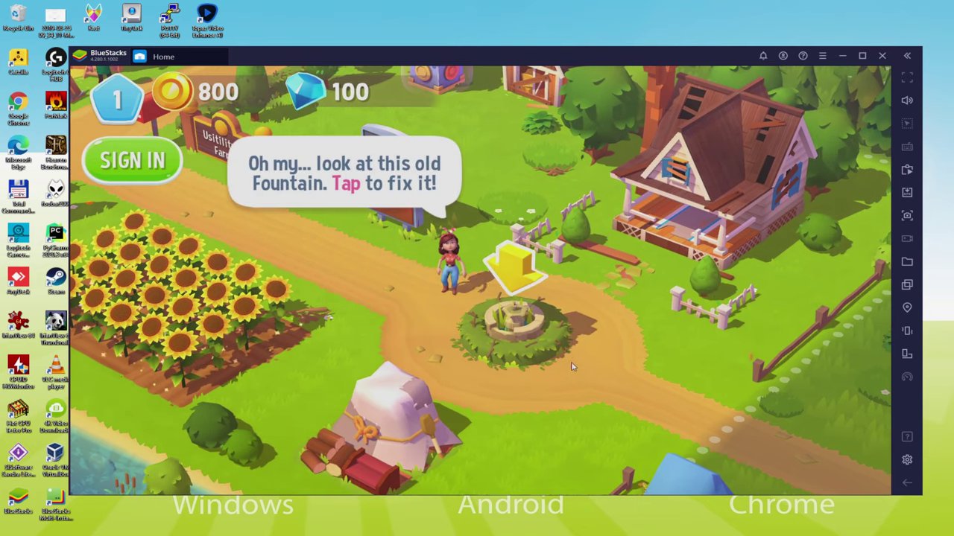
# Rebuild the broken fountain and collect the coins, bringing them to 960
pyautogui.click(573, 367)
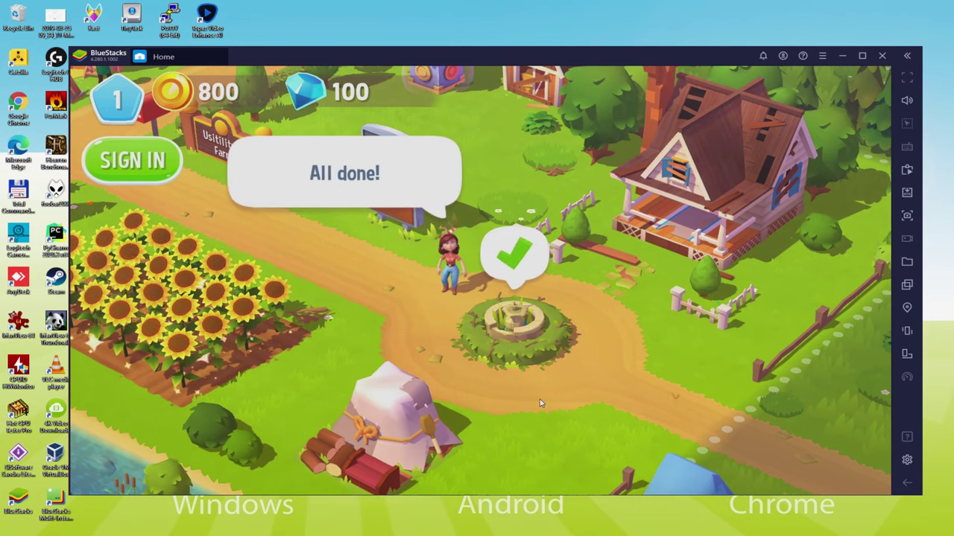
pyautogui.click(518, 266)
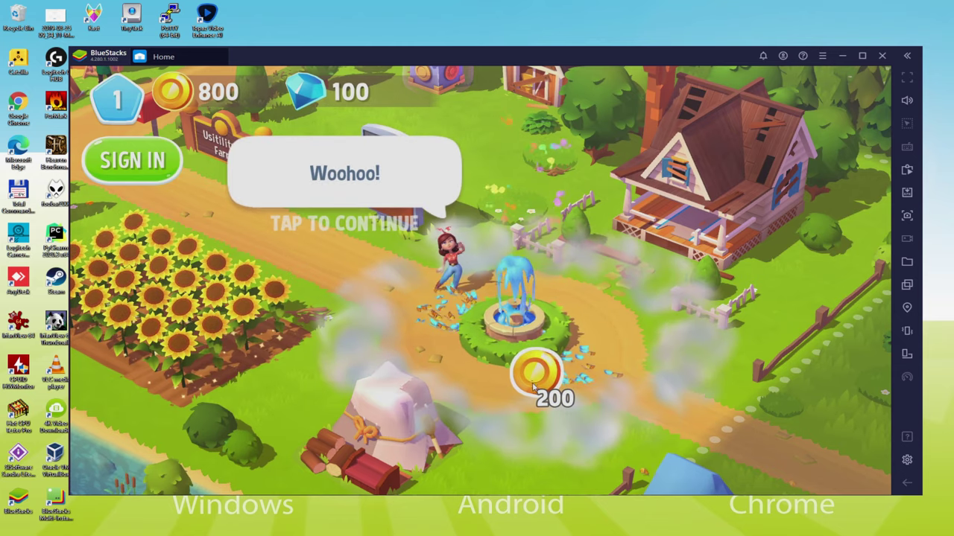
pyautogui.click(535, 383)
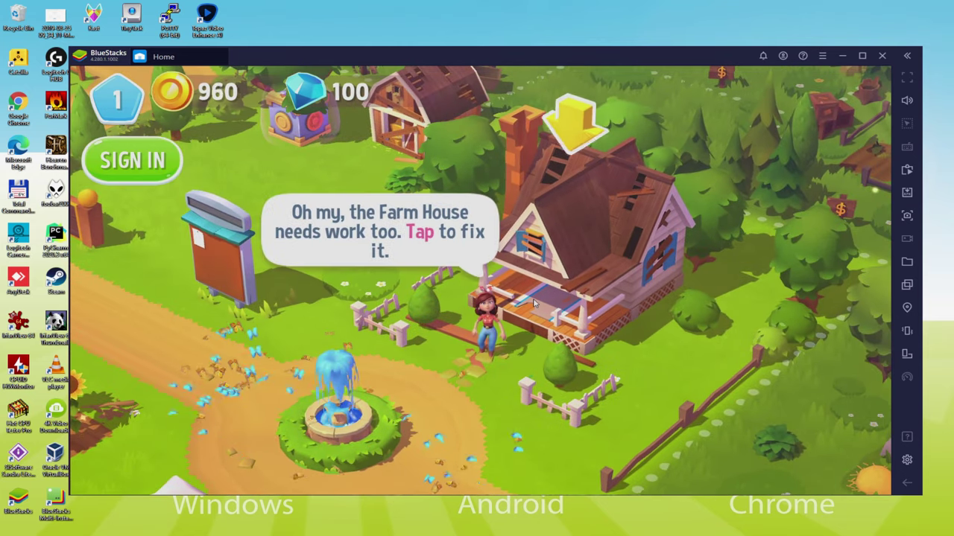
# Start fixing the farm house and old barn, maximize the emulator window, and dismiss the guide
pyautogui.click(564, 191)
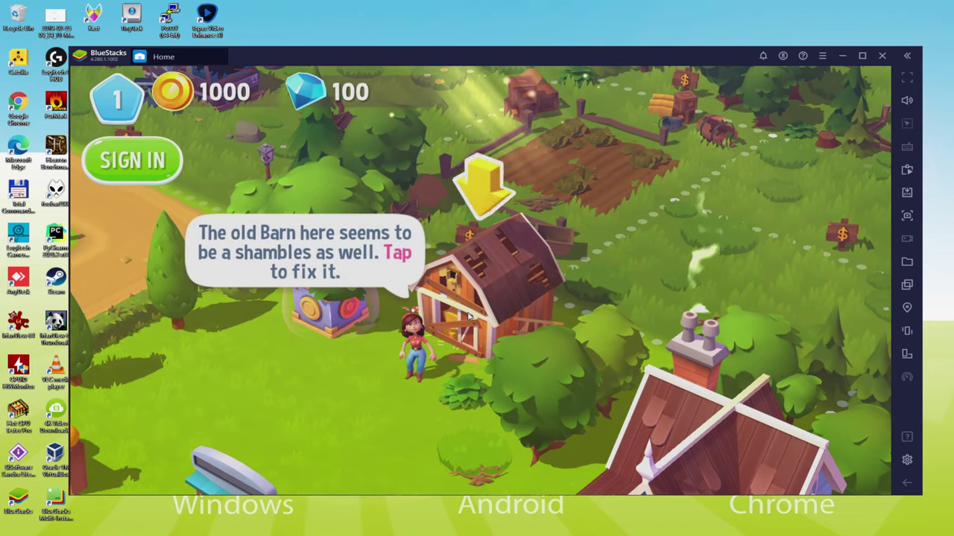
pyautogui.click(488, 304)
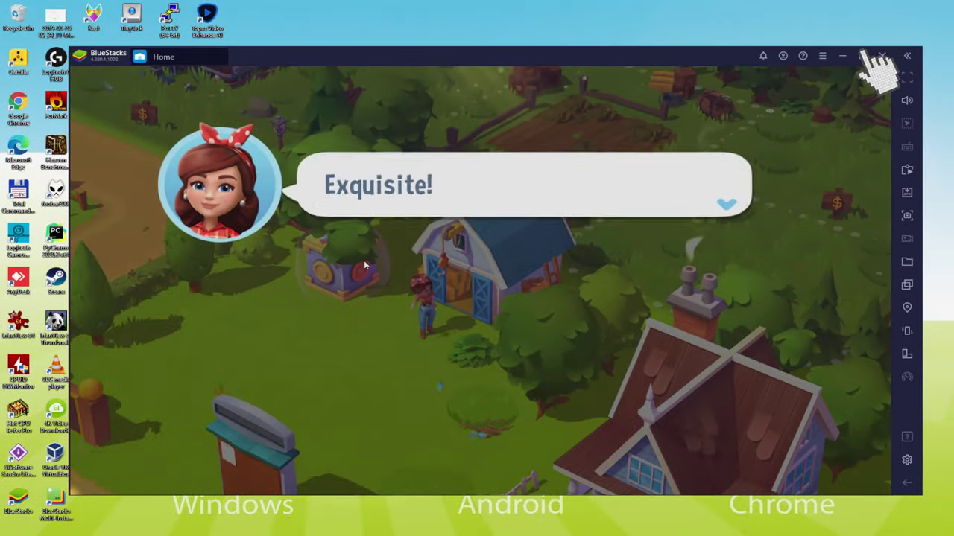
pyautogui.click(794, 101)
pyautogui.click(350, 363)
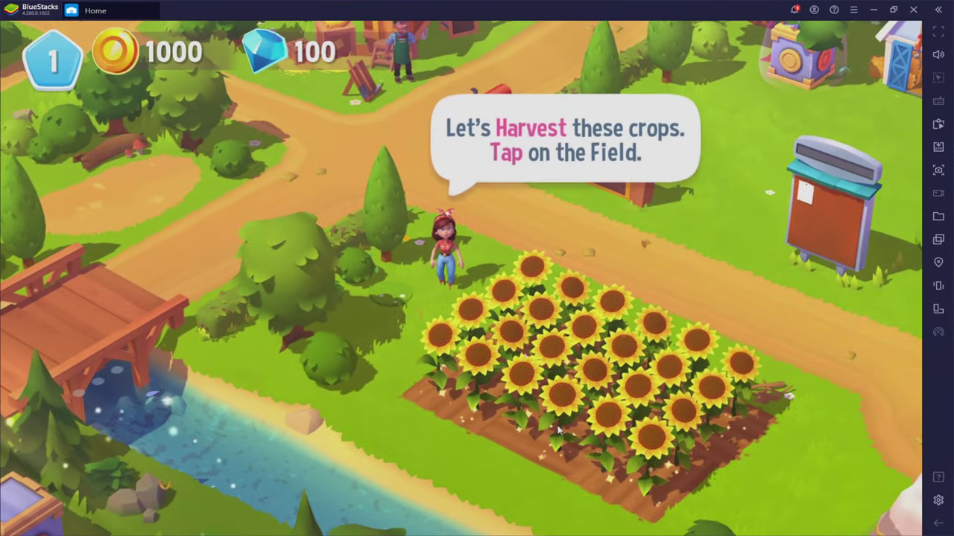
# Harvest the sunflower field and replant sunflowers across the field squares
pyautogui.click(501, 377)
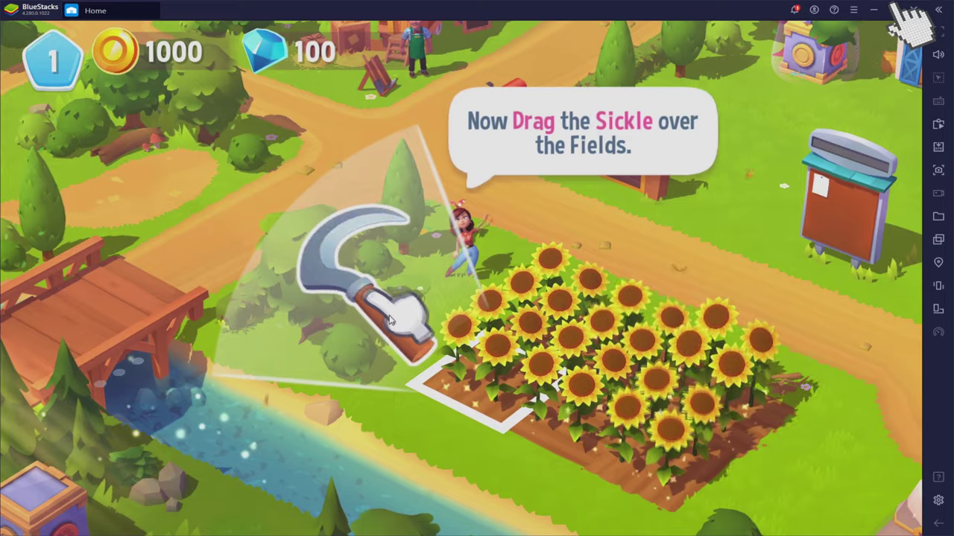
pyautogui.moveTo(327, 302)
pyautogui.mouseDown()
pyautogui.moveTo(572, 359)
pyautogui.moveTo(747, 477)
pyautogui.moveTo(734, 447)
pyautogui.mouseUp()
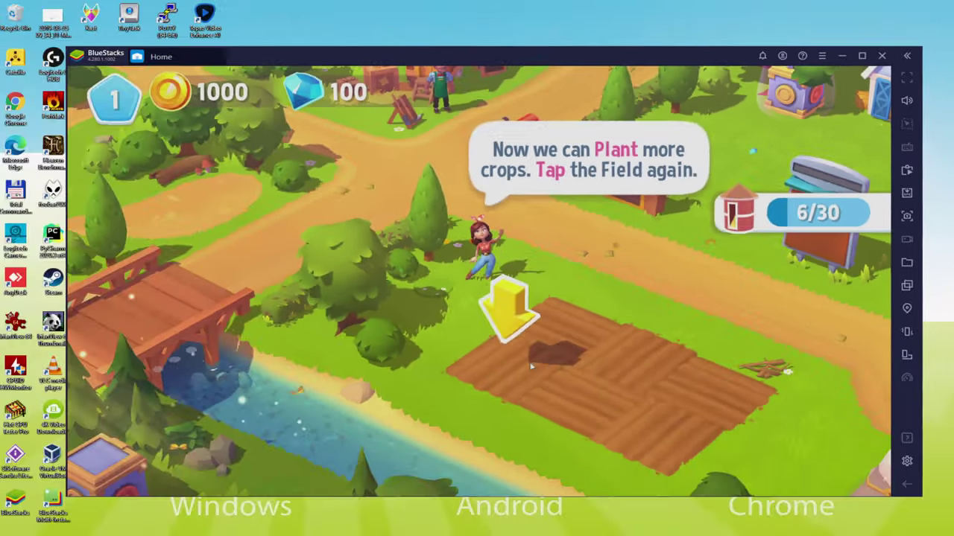
pyautogui.click(514, 354)
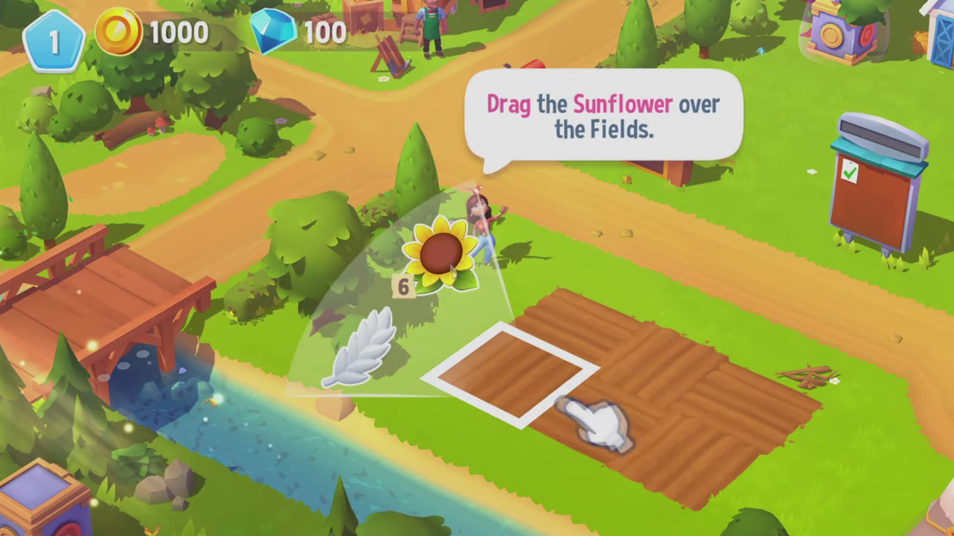
pyautogui.moveTo(447, 268)
pyautogui.mouseDown()
pyautogui.moveTo(539, 392)
pyautogui.moveTo(755, 398)
pyautogui.moveTo(670, 328)
pyautogui.mouseUp()
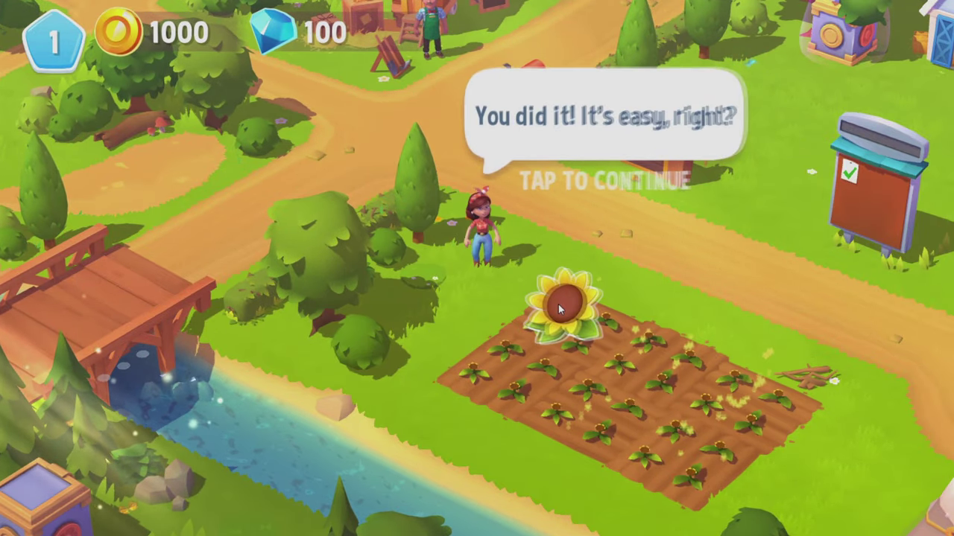
pyautogui.click(614, 180)
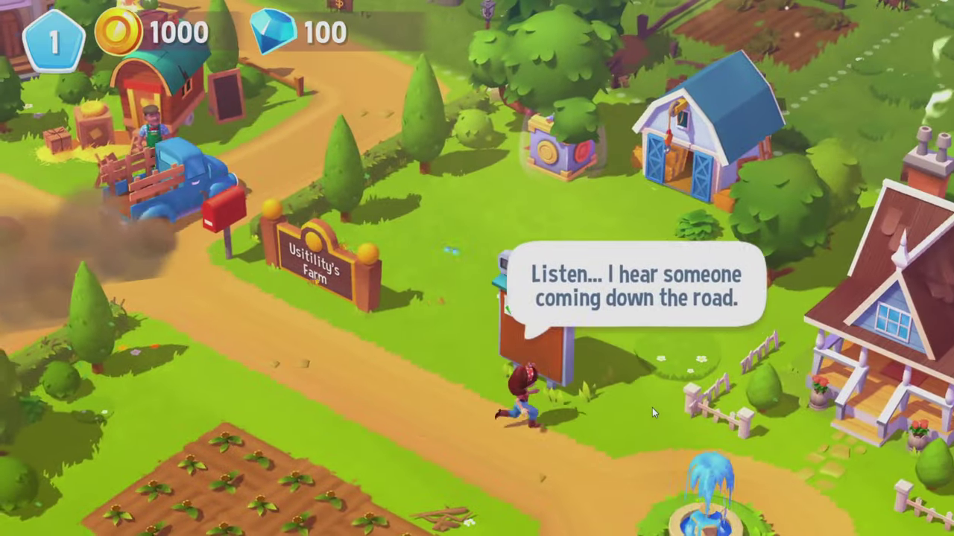
# Go through the farmer's arrival conversation, then open the Order Board
pyautogui.click(652, 407)
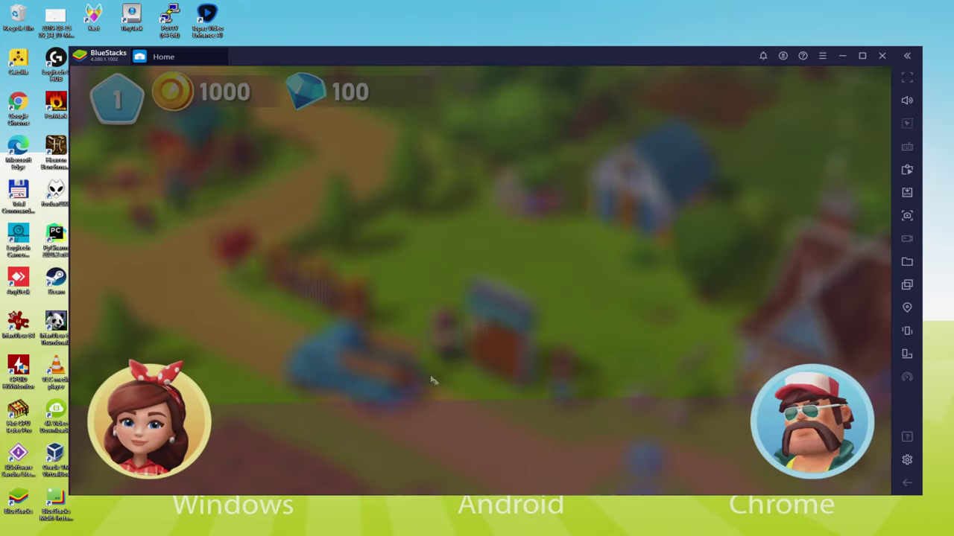
pyautogui.click(674, 439)
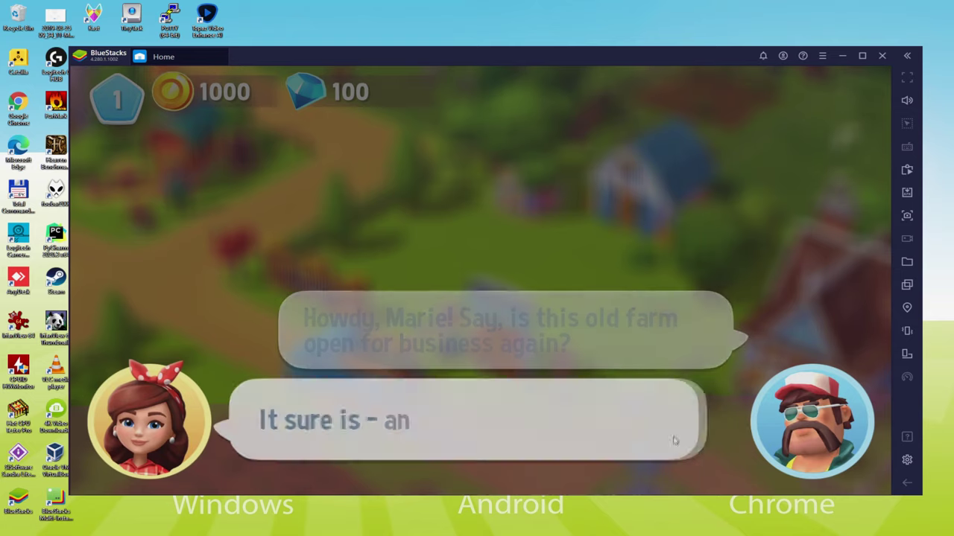
pyautogui.click(670, 435)
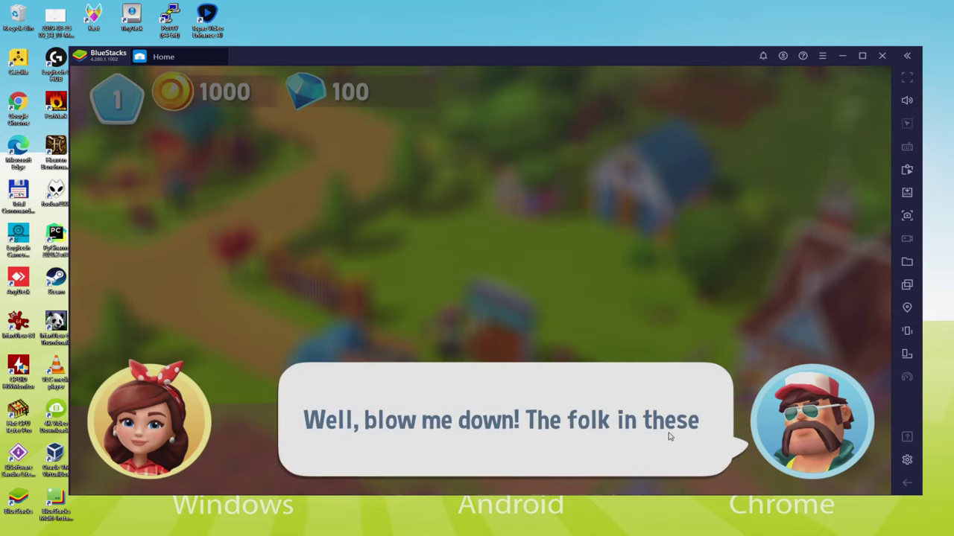
pyautogui.click(668, 438)
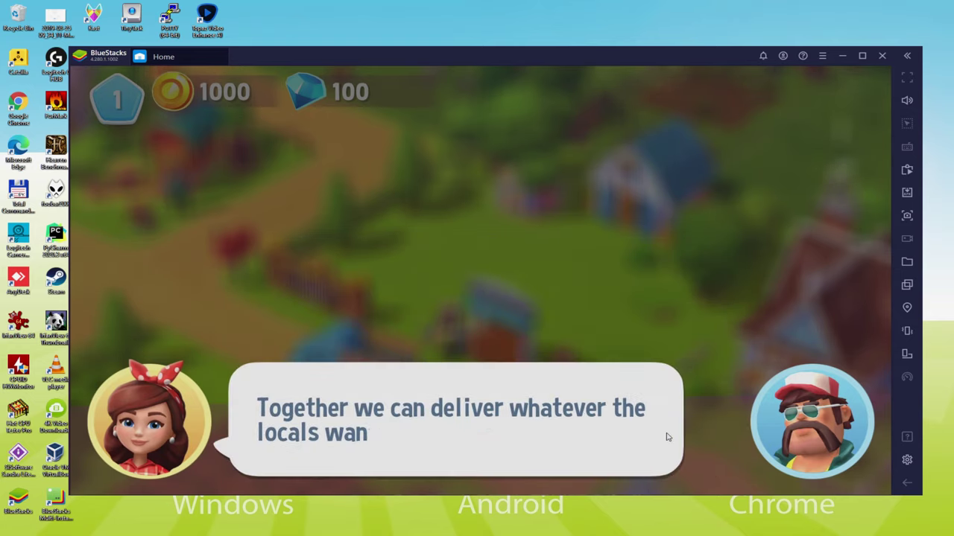
pyautogui.click(668, 437)
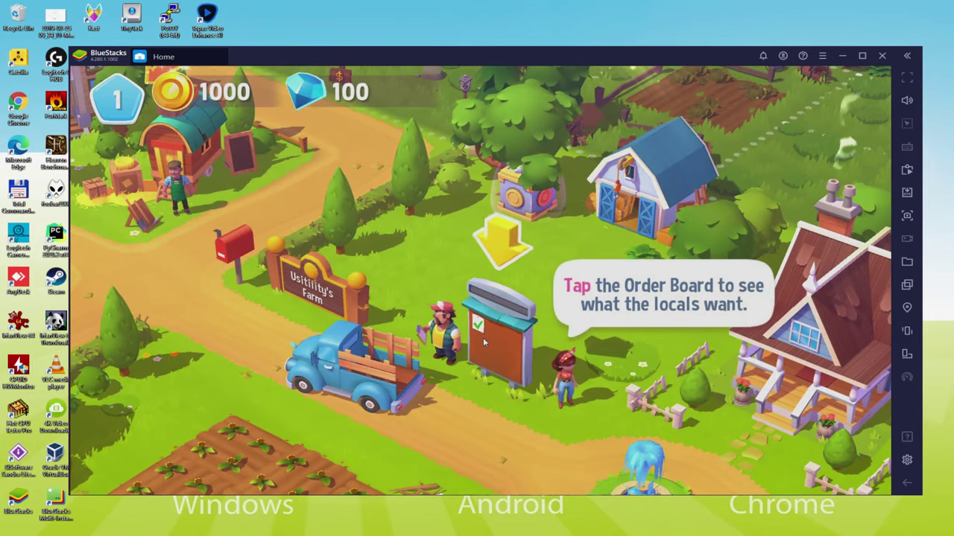
pyautogui.click(483, 337)
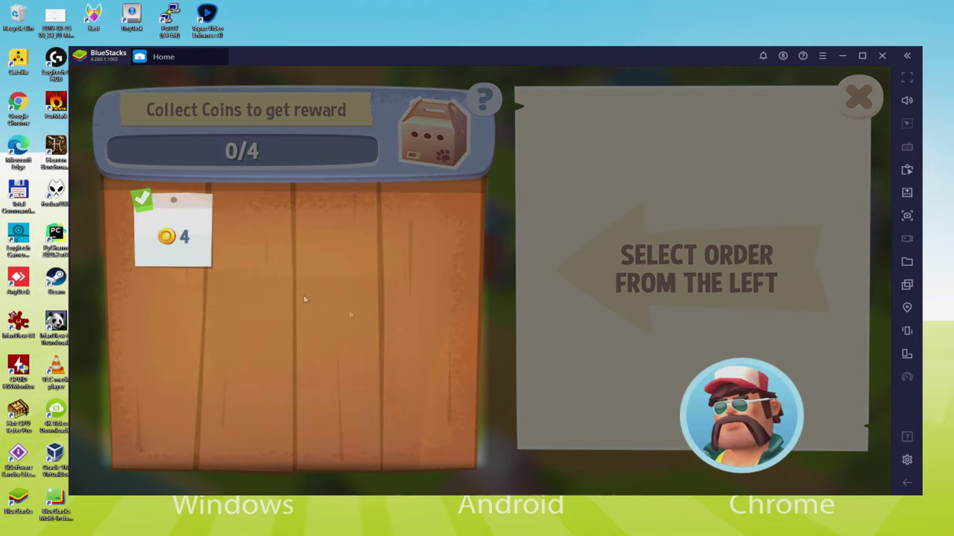
# Deliver the 4-coin order to reach 1004 coins, then close the Controls editor with Esc
pyautogui.click(412, 432)
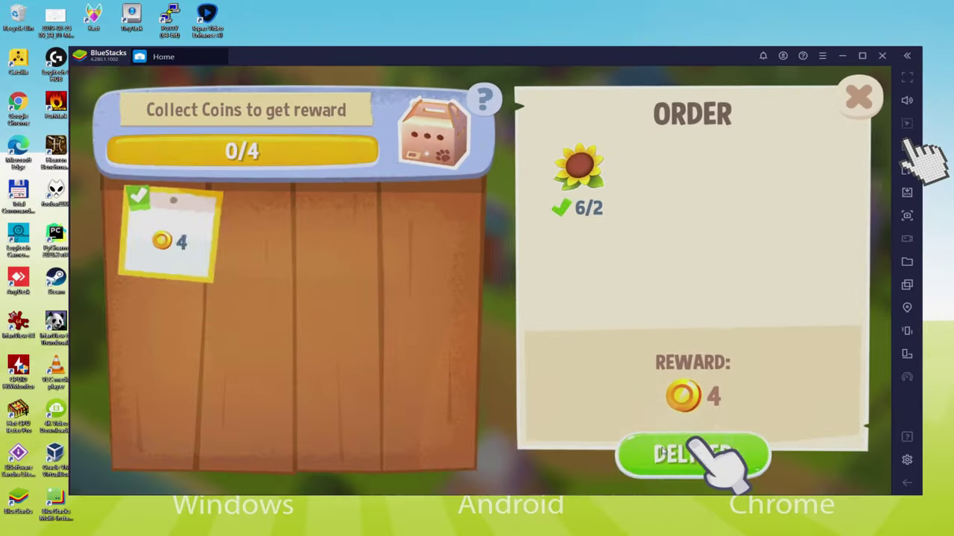
pyautogui.click(663, 452)
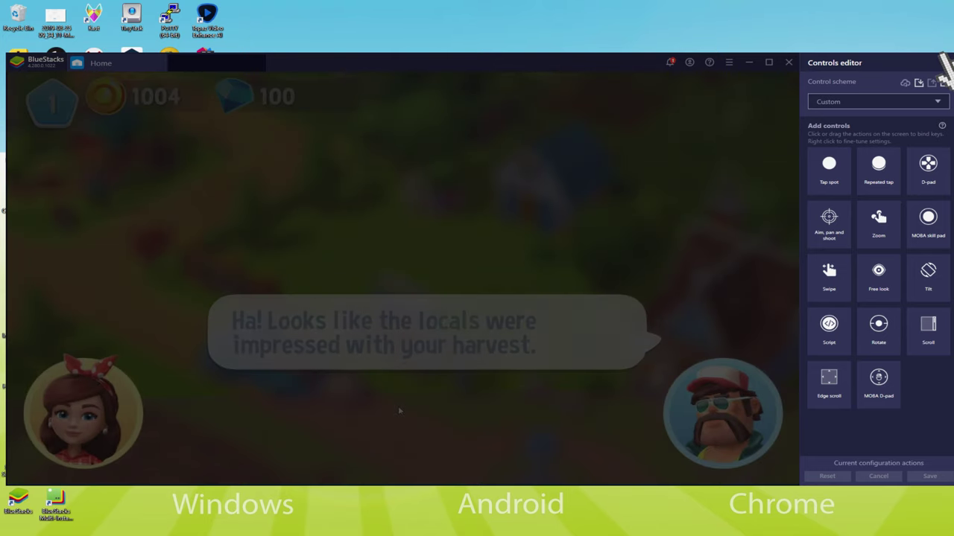
pyautogui.press('Escape')
# Dismiss the reward dialogue, then open the reward box to collect the Leghorn Chicken
pyautogui.click(477, 419)
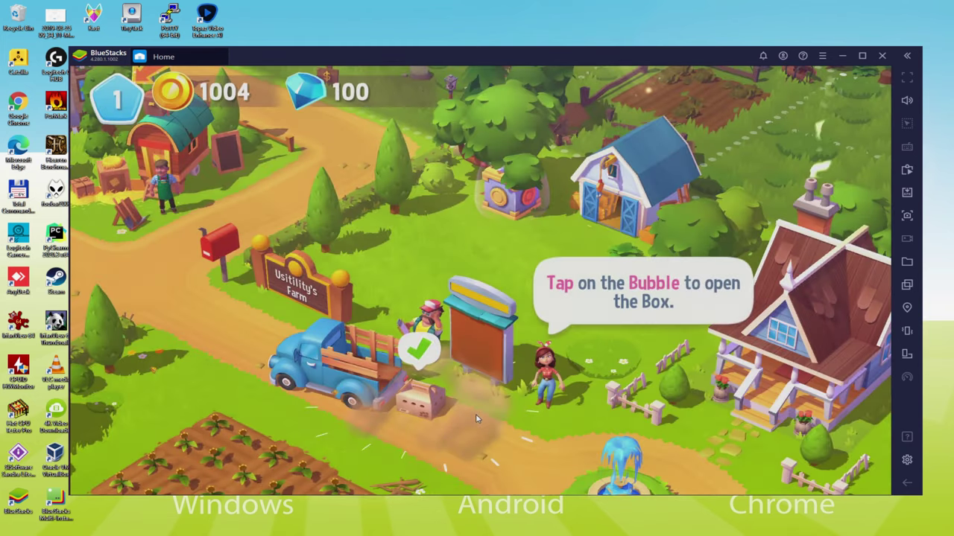
pyautogui.click(423, 395)
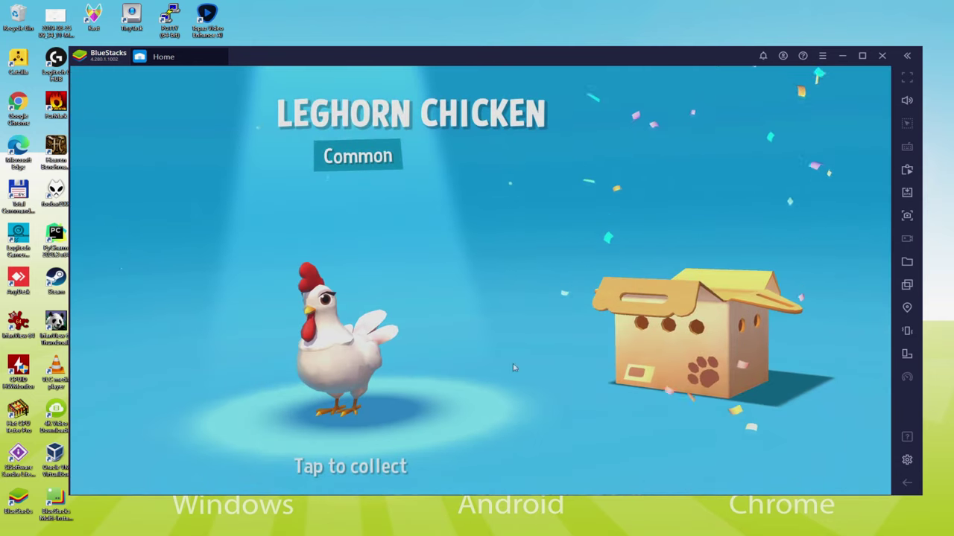
pyautogui.click(356, 456)
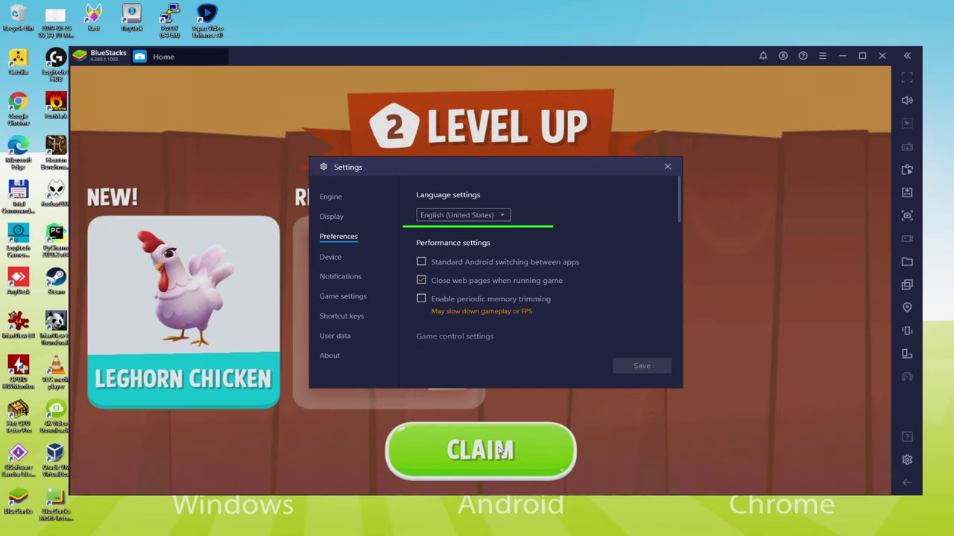
# Claim the Leghorn Chicken, dismiss the Get Animals card, and unlock the Chicken Farm for 40 coins
pyautogui.click(499, 450)
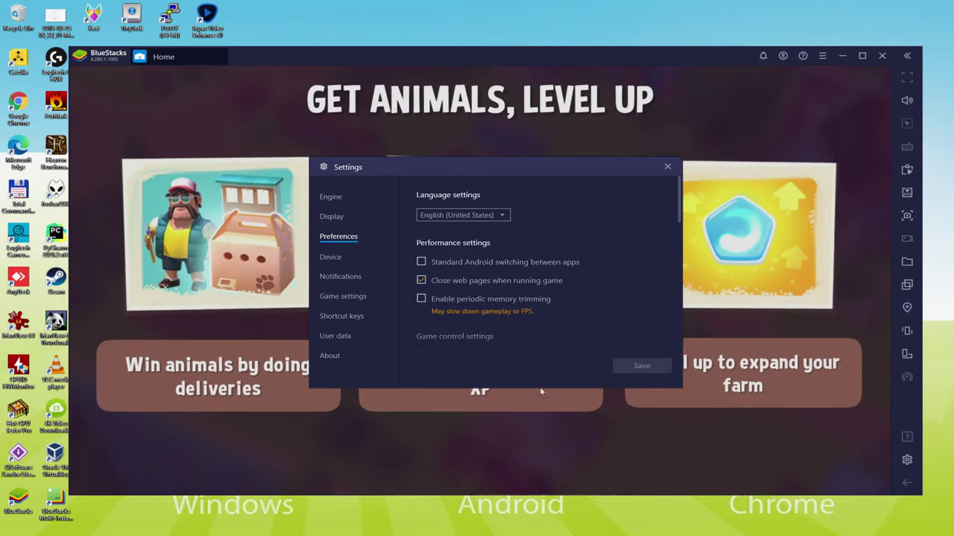
pyautogui.click(496, 442)
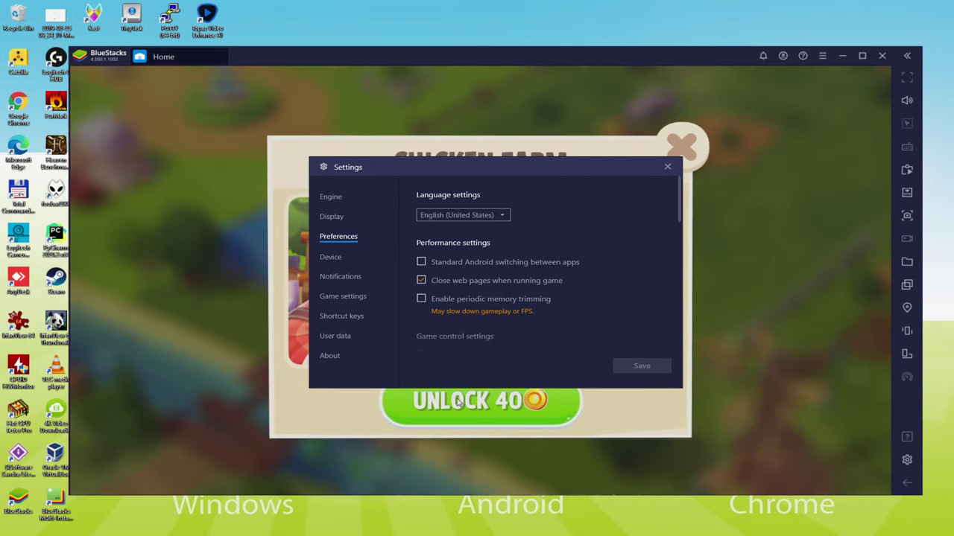
pyautogui.click(459, 401)
# Close Settings and build the run-down Bird Home, dismissing the home sweet home banner
pyautogui.press('Escape')
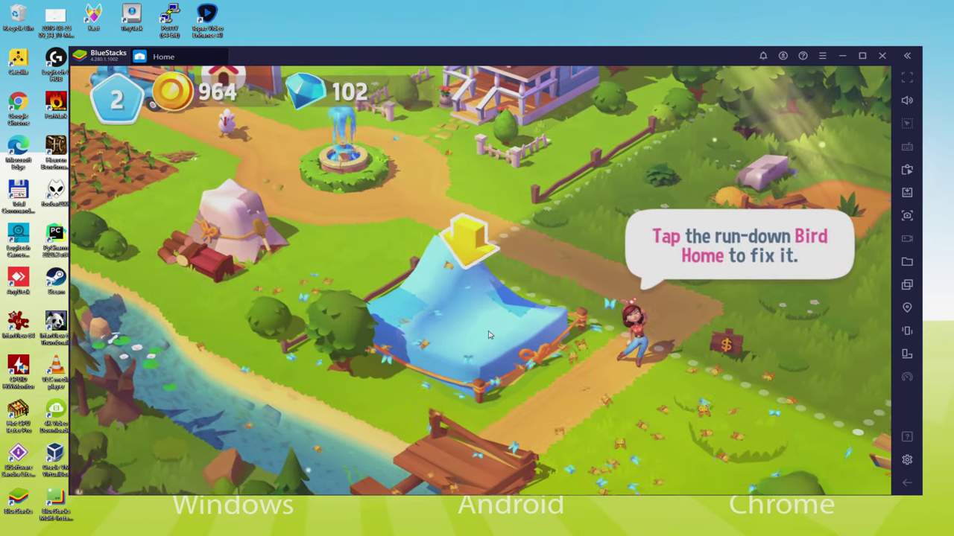
pyautogui.click(490, 335)
pyautogui.click(588, 419)
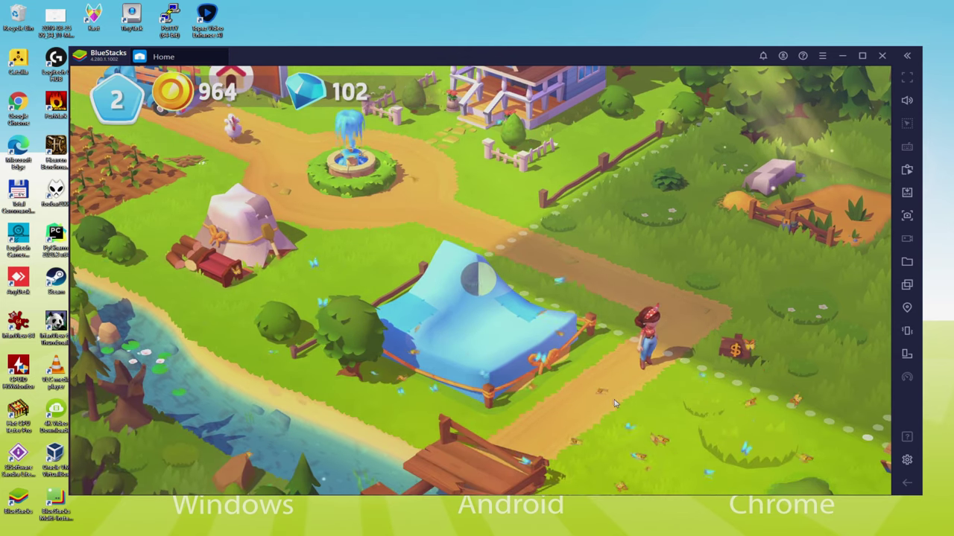
pyautogui.click(477, 283)
pyautogui.click(511, 344)
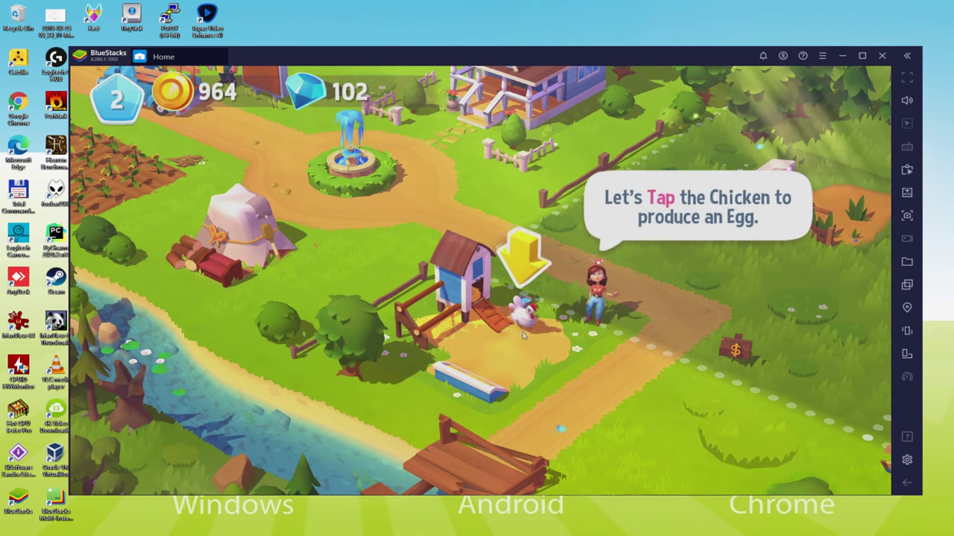
# Feed the hungry chicken and finish its egg instantly with the FREE option
pyautogui.click(523, 335)
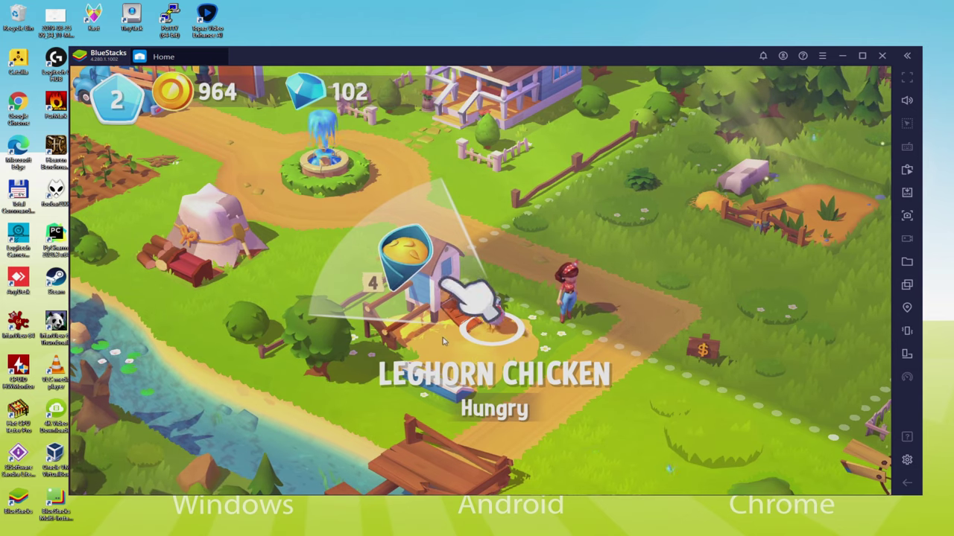
pyautogui.click(464, 306)
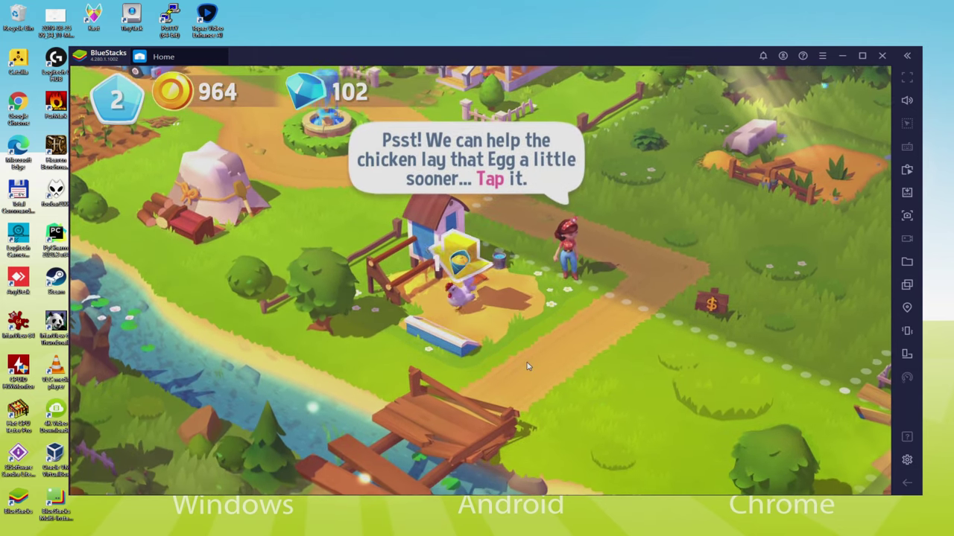
pyautogui.click(442, 294)
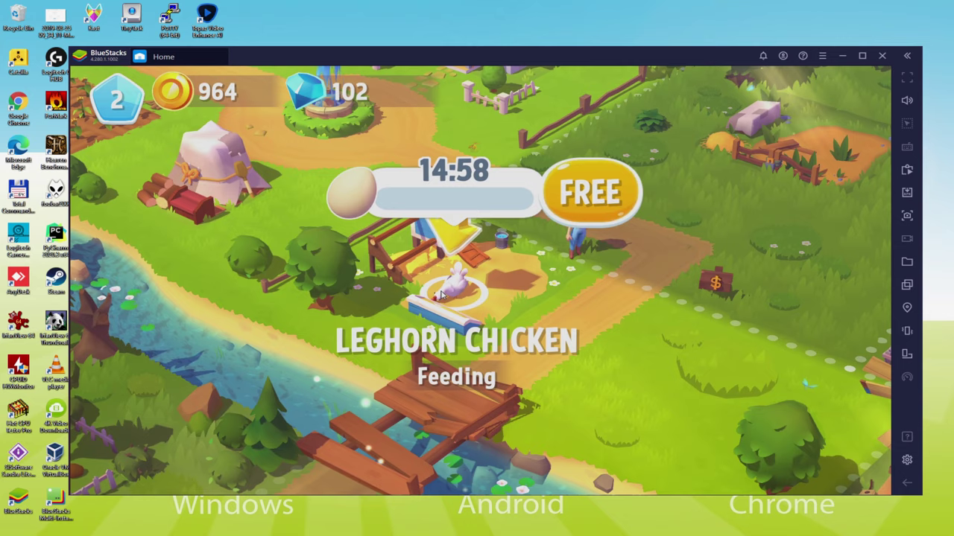
pyautogui.click(580, 191)
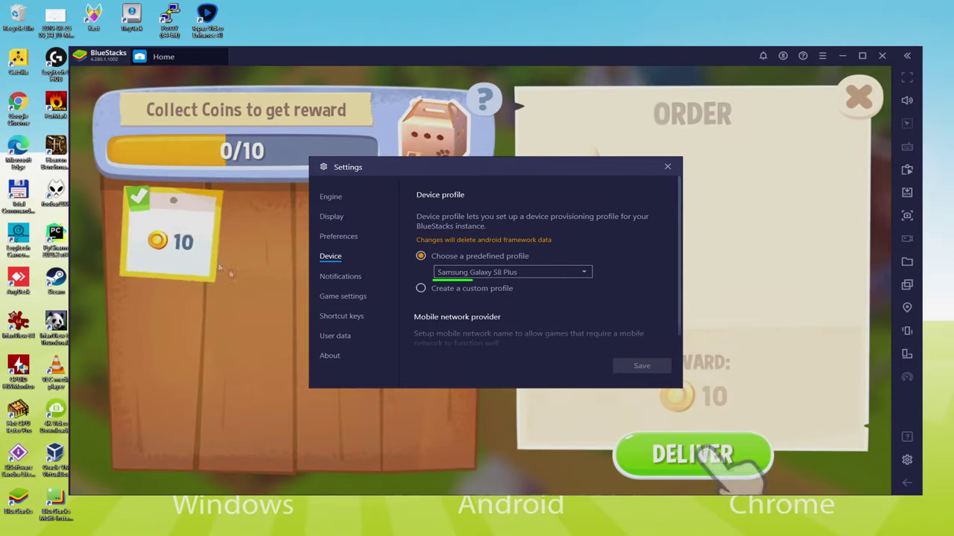
# Deliver the 10-coin order, raising coins to 974, and close Settings
pyautogui.click(689, 447)
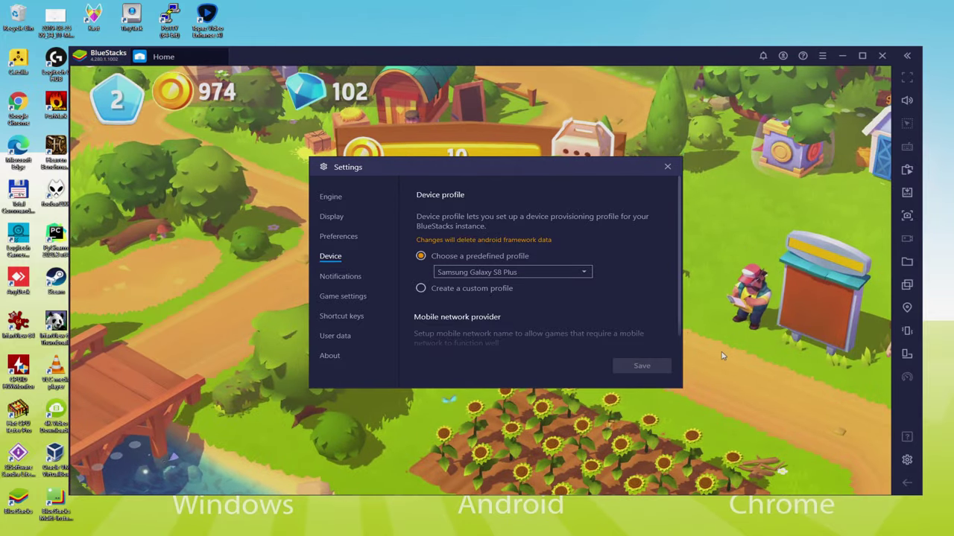
pyautogui.press('Escape')
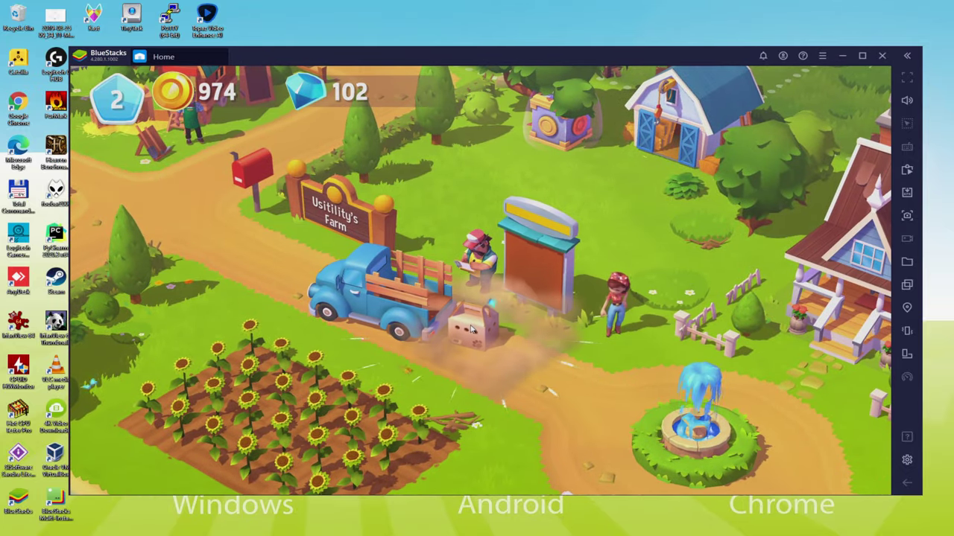
# Open the new reward box, collect the second Leghorn Chicken, and gather its 5-point experience star
pyautogui.click(475, 303)
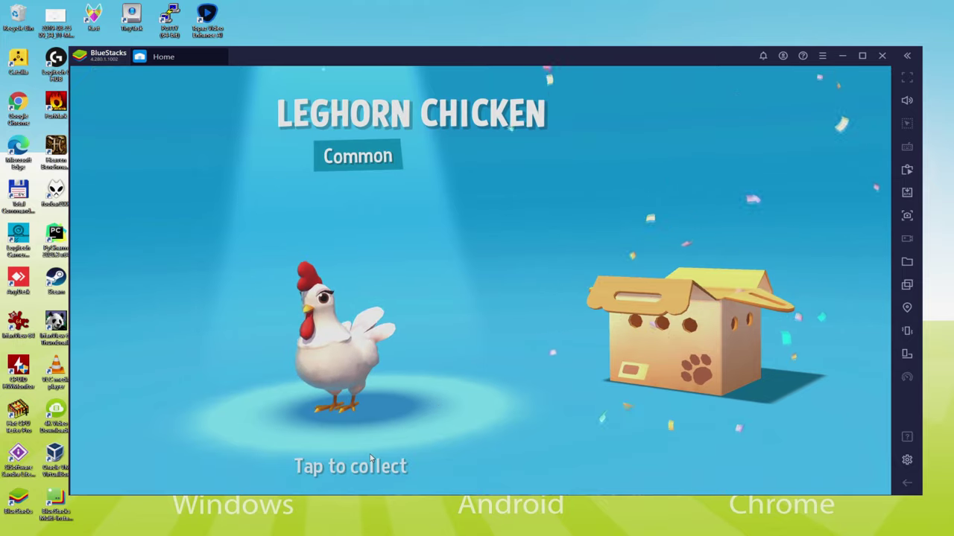
pyautogui.click(370, 458)
pyautogui.click(555, 276)
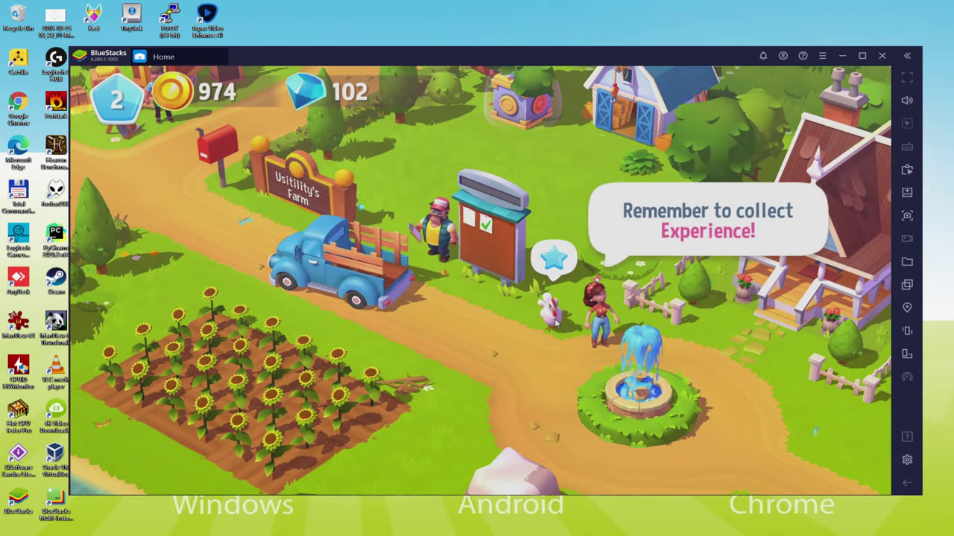
pyautogui.click(553, 263)
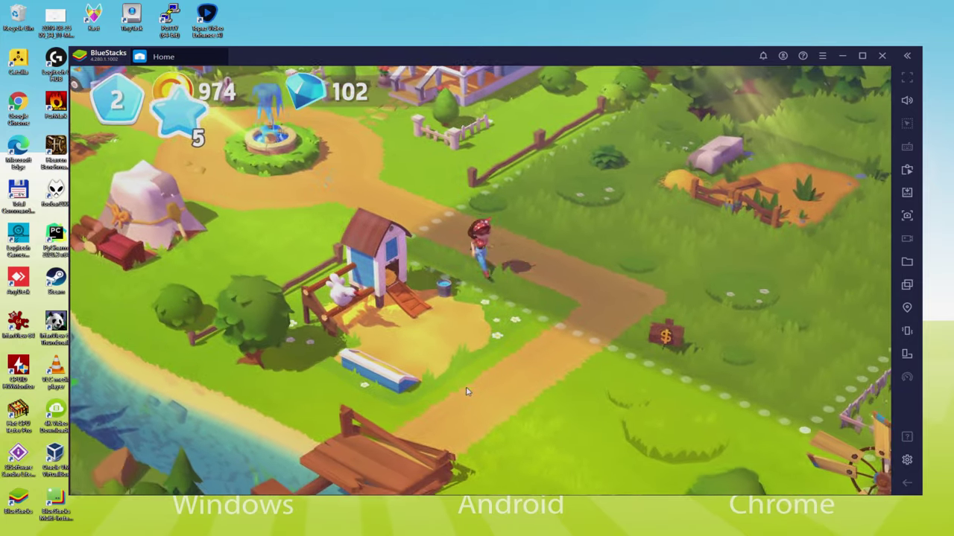